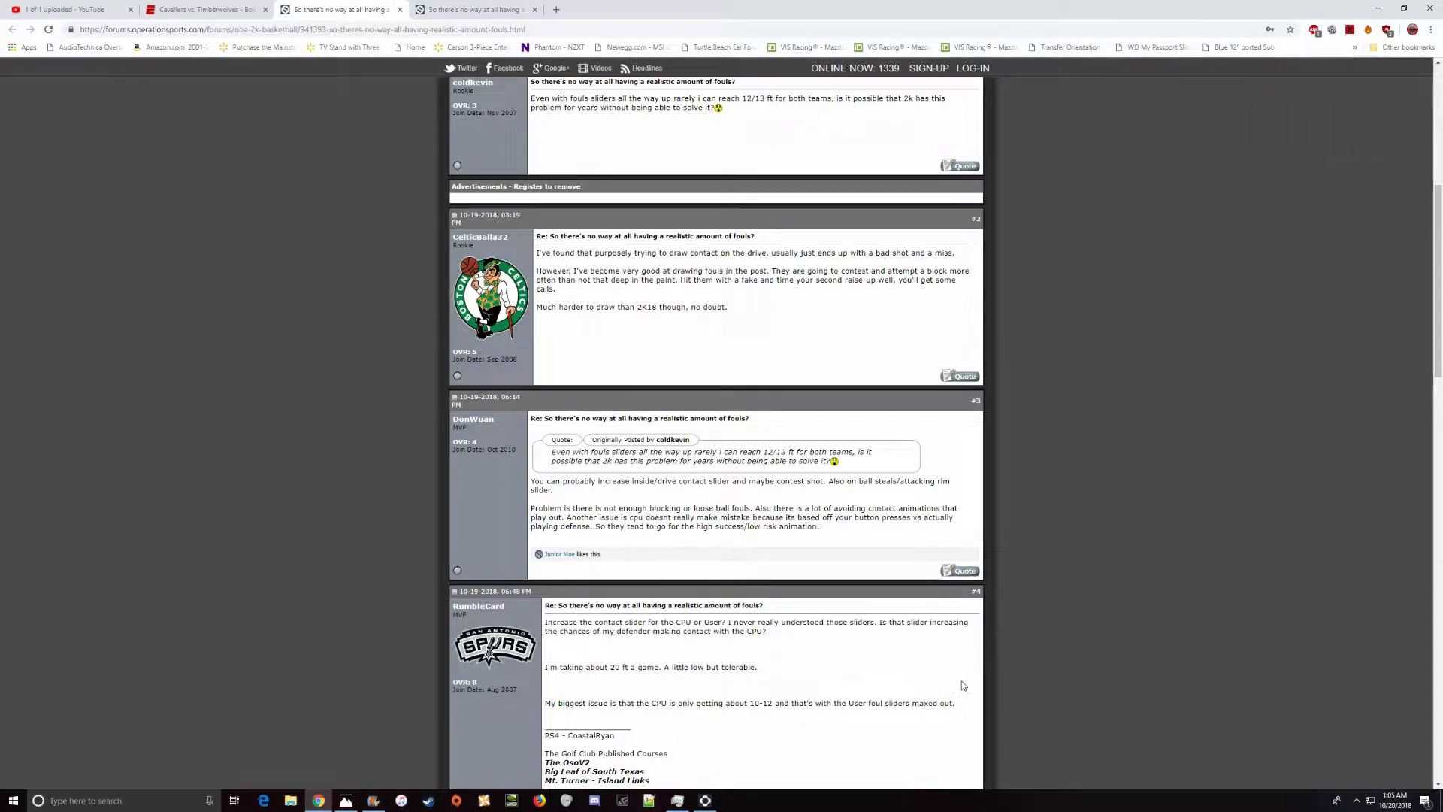
scroll(938, 722, "up", 1)
scroll(939, 722, "up", 2)
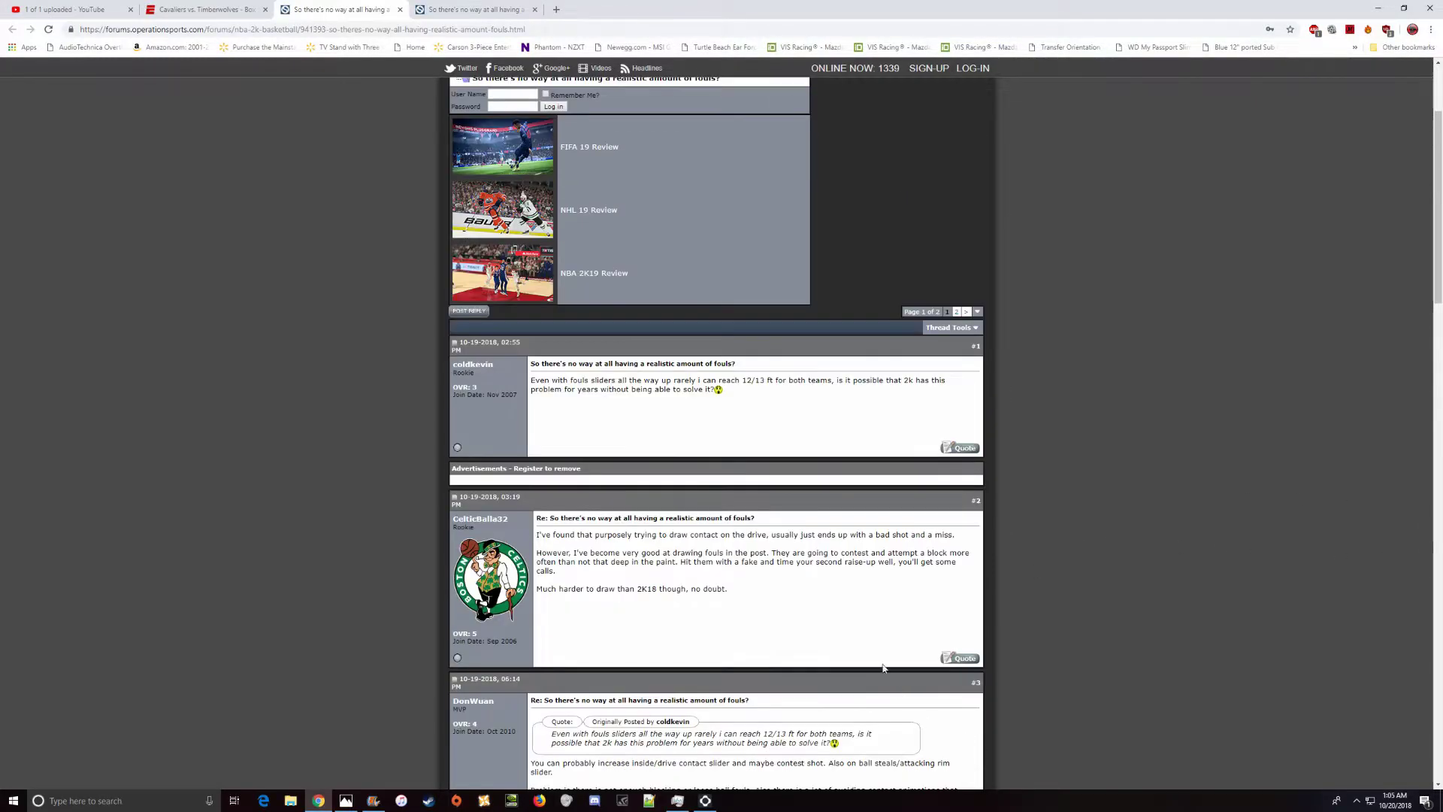
scroll(887, 651, "up", 1)
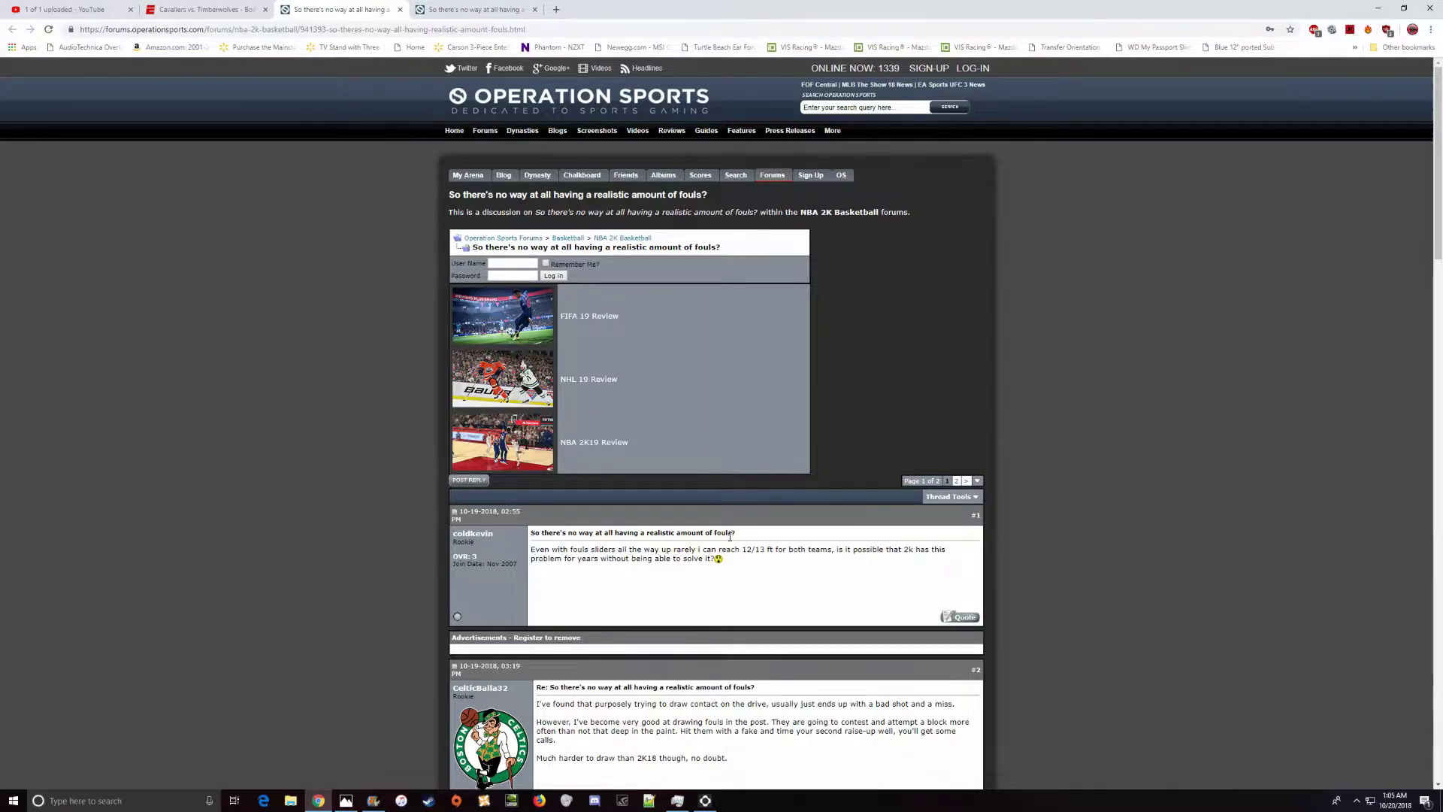
scroll(1143, 614, "down", 2)
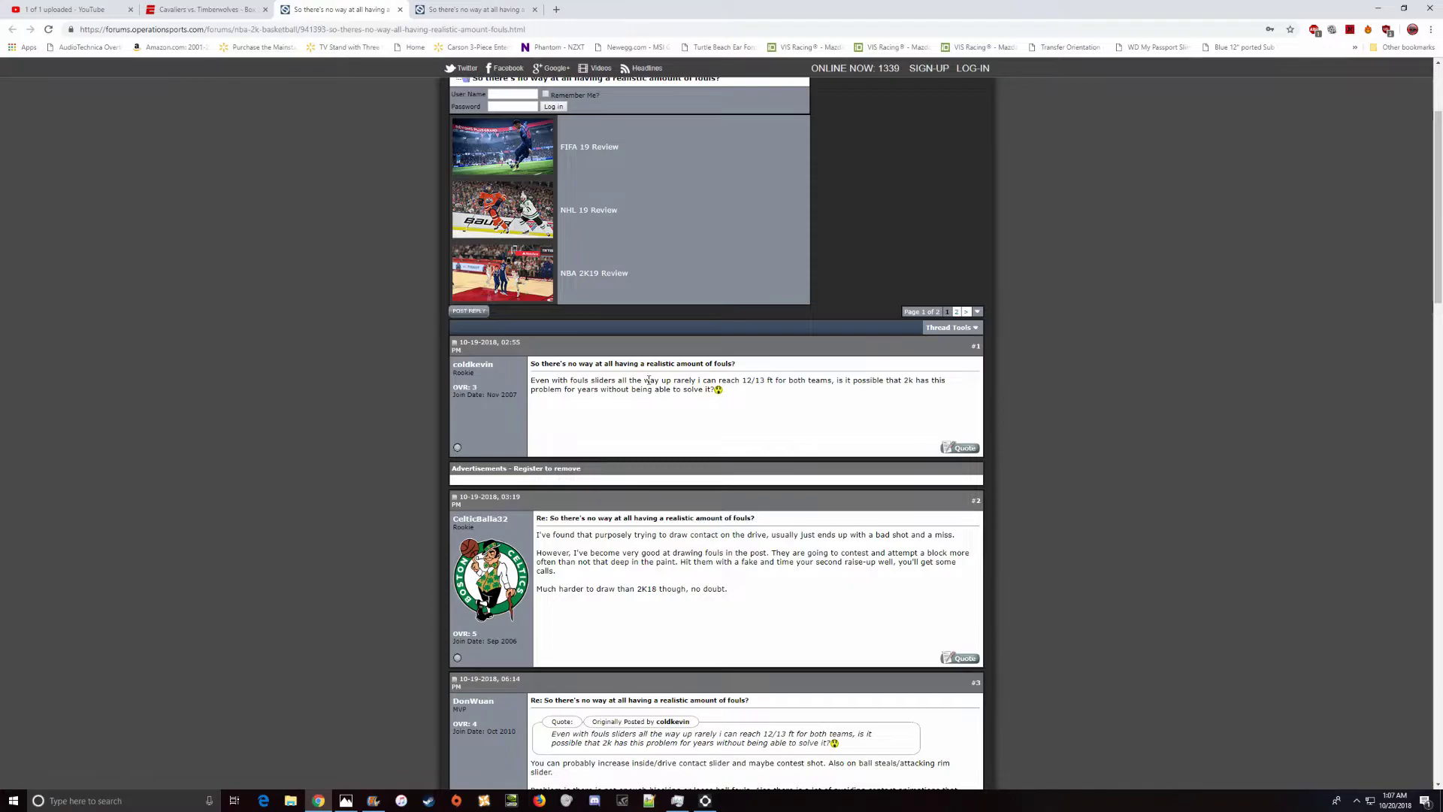
Switch to the fourth Chrome tab showing page 2 of the unrealistic-fouls thread
left_click(460, 21)
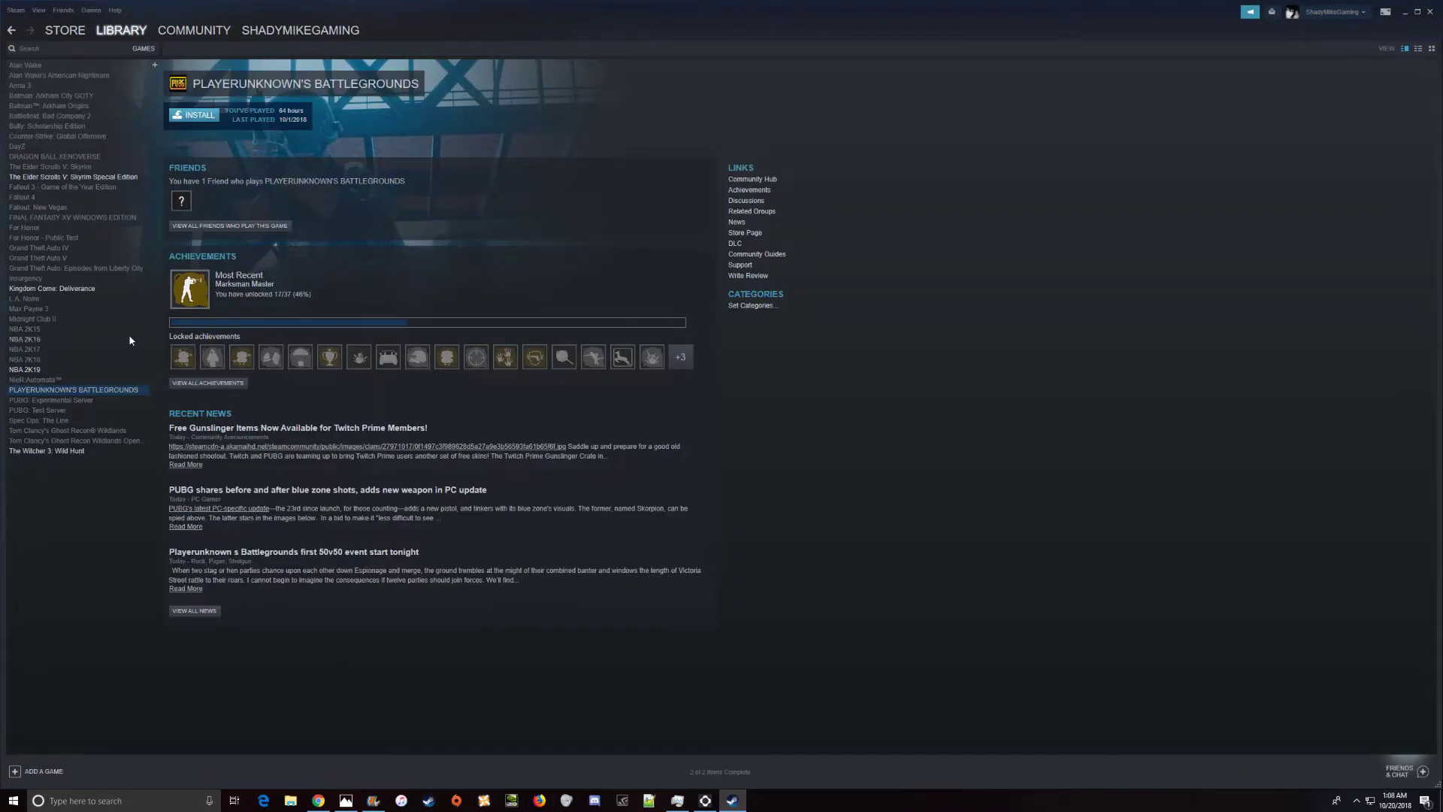
Select NBA 2K19 in the Steam library list to view its game page
left_click(43, 370)
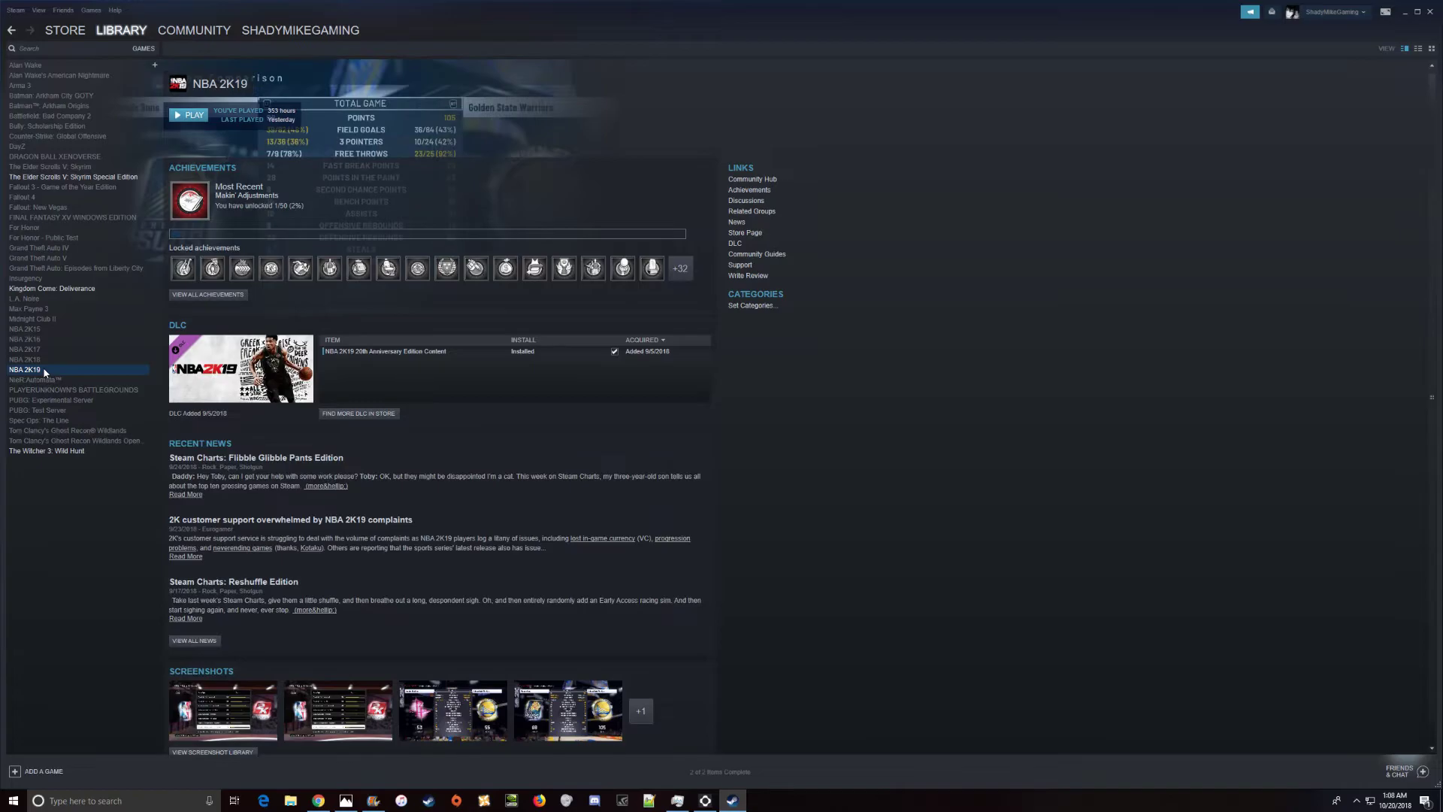
Return to Chrome to read the page 2 post about missing perimeter shooting fouls
left_click(318, 799)
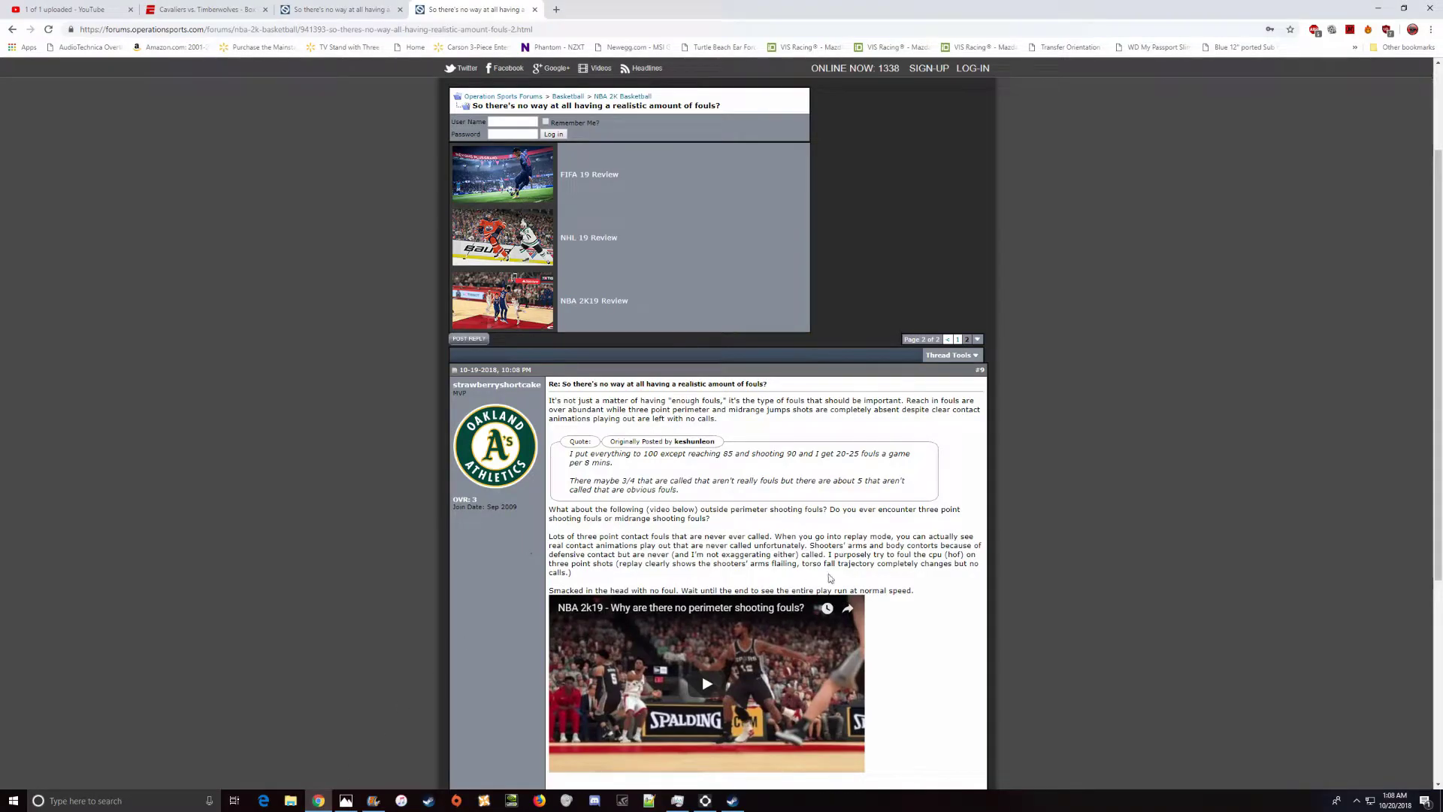